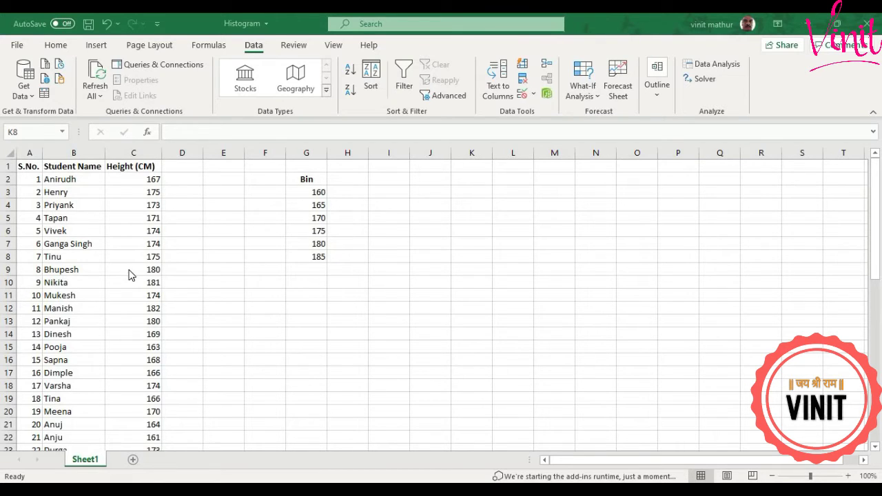
- Add filters to the header row of the student data in A1:C51
scroll(49, 217, down, 13)
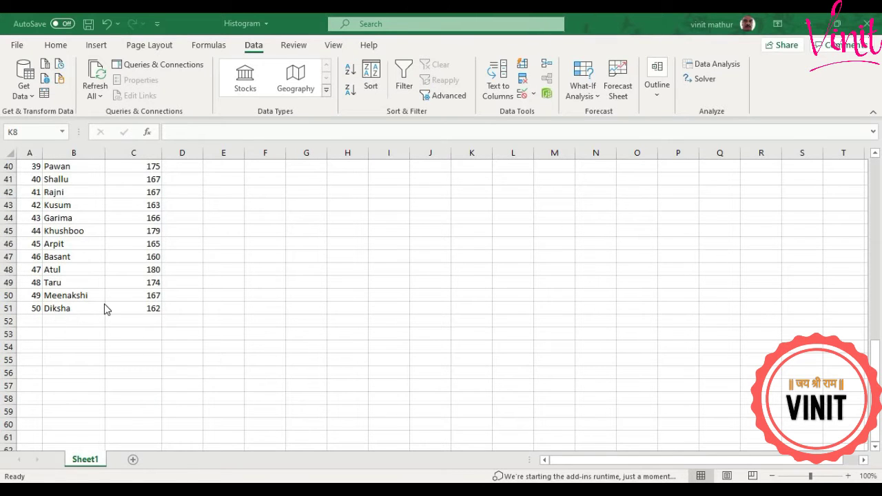
scroll(104, 308, up, 13)
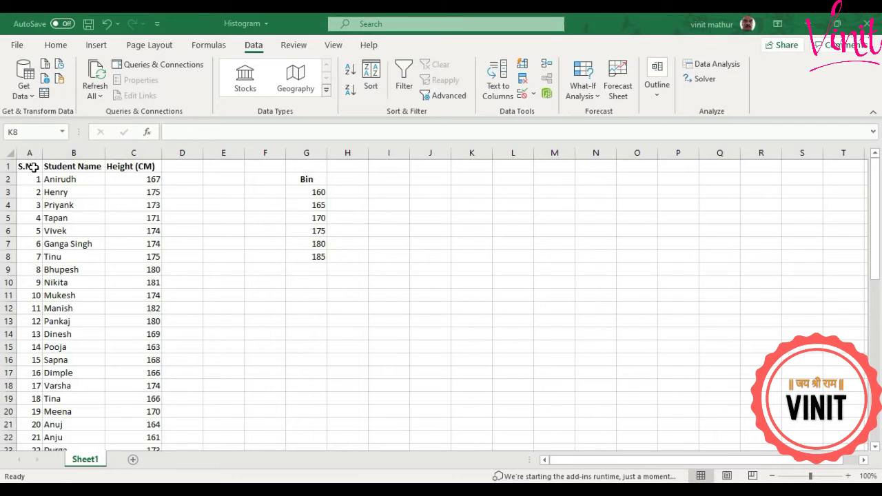
drag(33, 167, 136, 400)
scroll(261, 280, up, 9)
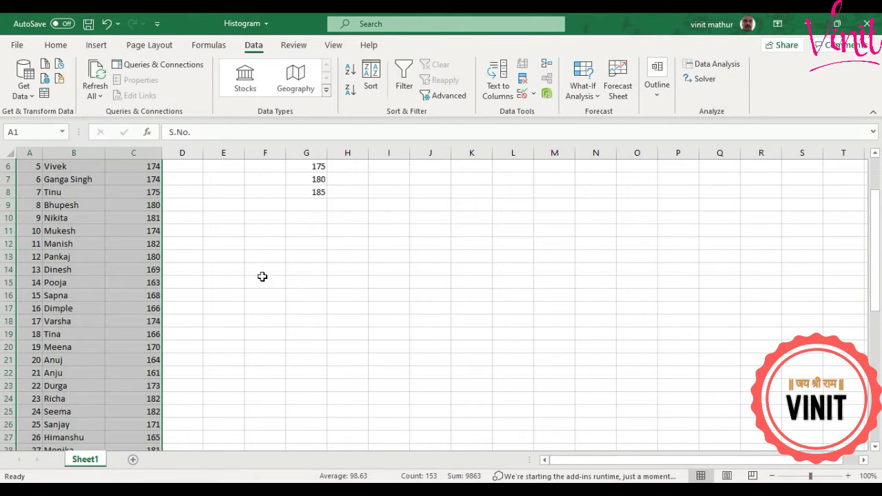
scroll(262, 277, up, 2)
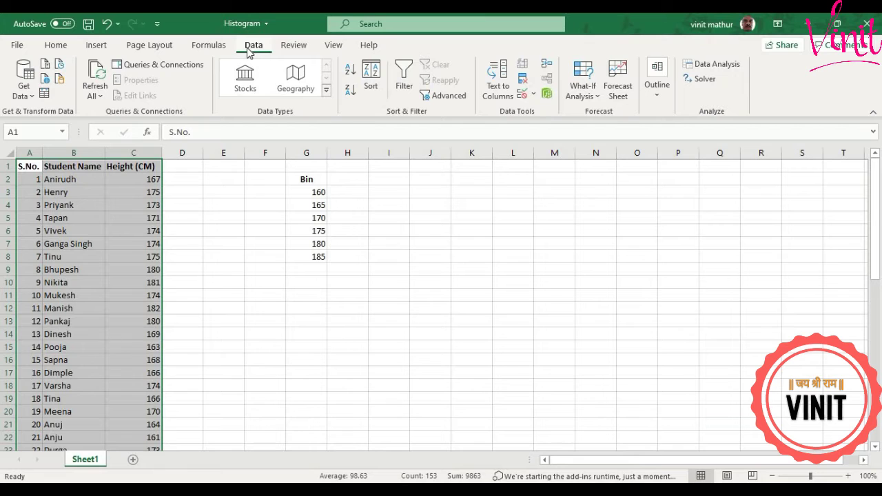
click(398, 87)
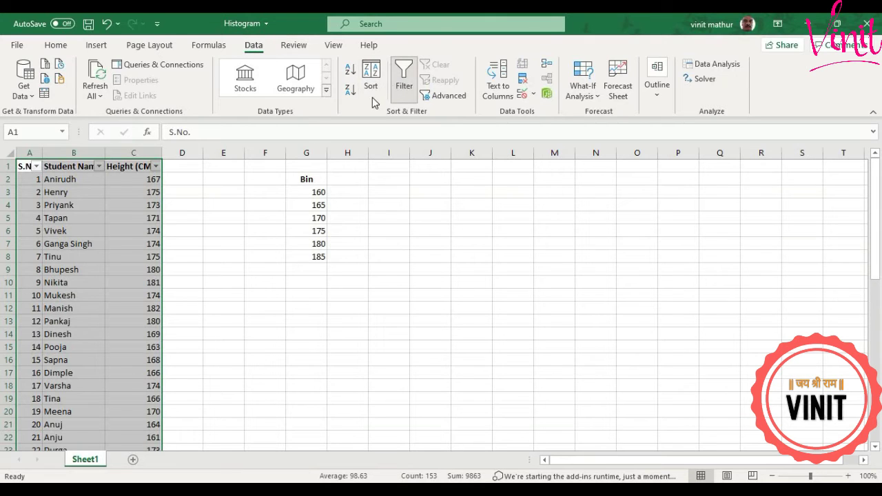
- Sort the student table by Height (CM) from smallest to largest and review the range of heights
click(156, 167)
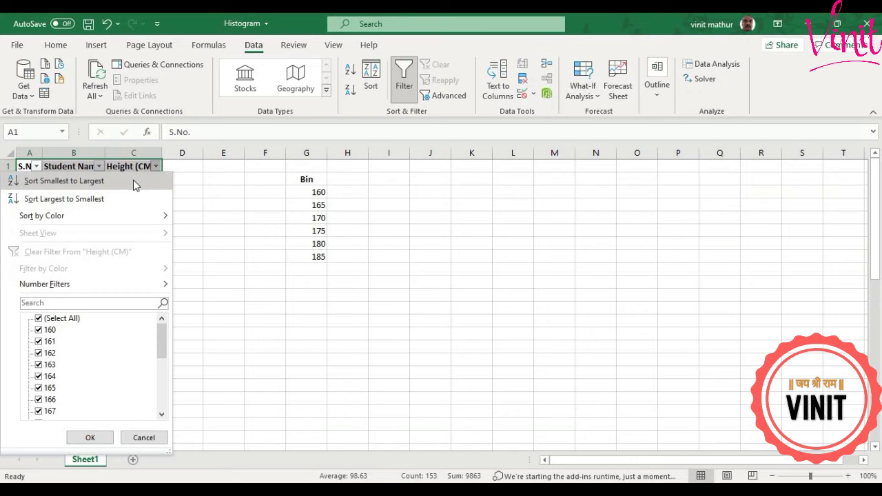
click(133, 180)
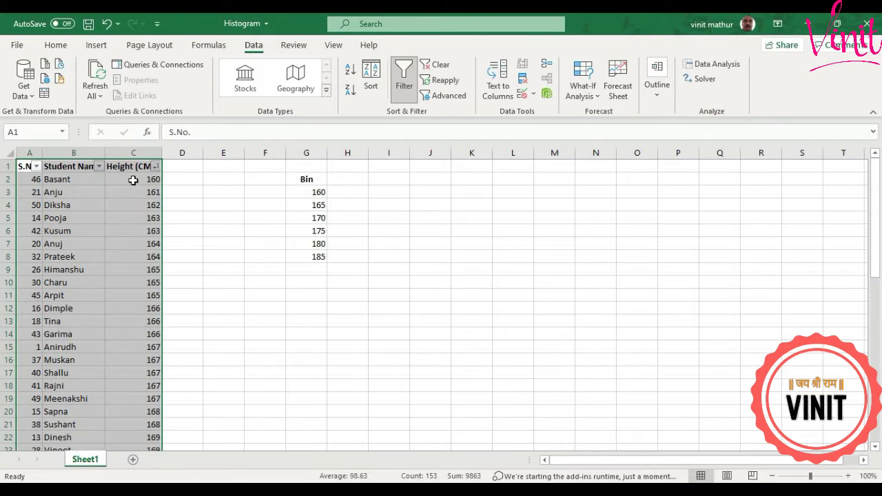
click(133, 180)
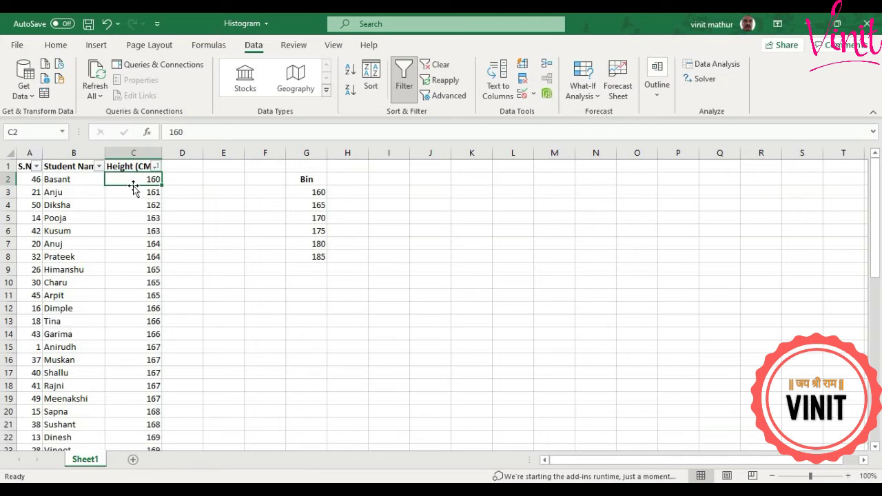
scroll(133, 188, down, 13)
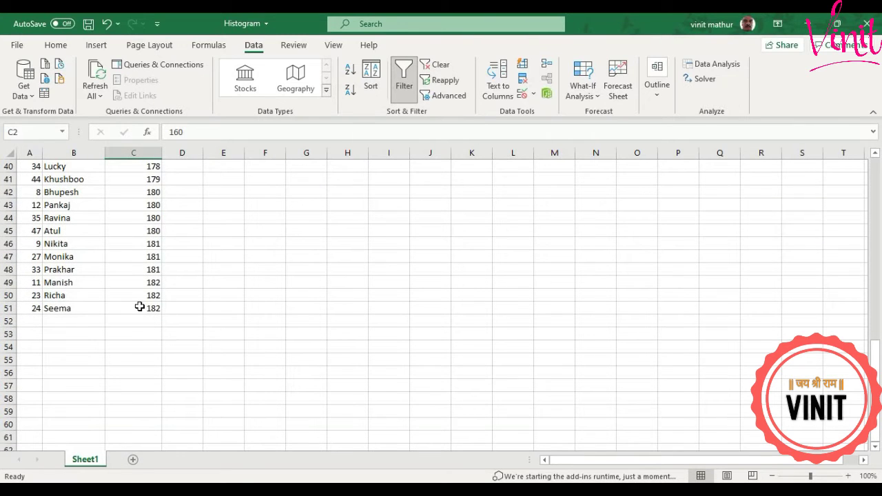
scroll(140, 306, up, 7)
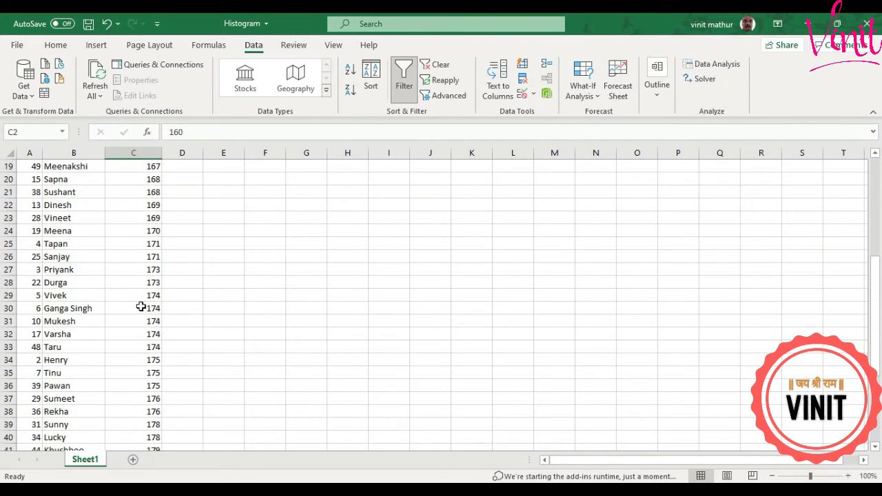
scroll(141, 306, down, 6)
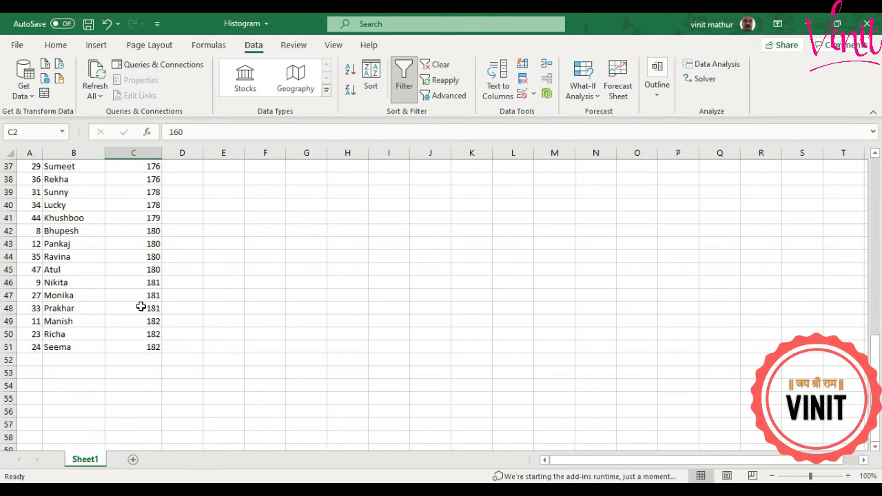
scroll(141, 307, up, 12)
scroll(141, 306, down, 1)
scroll(131, 276, up, 1)
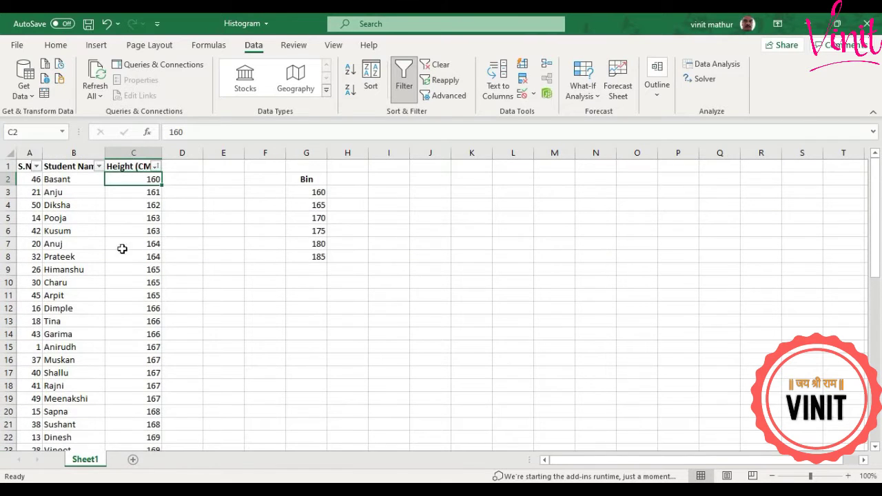
- Sort the student table by S.No. from smallest to largest and check the first and last bin values in column G
click(36, 166)
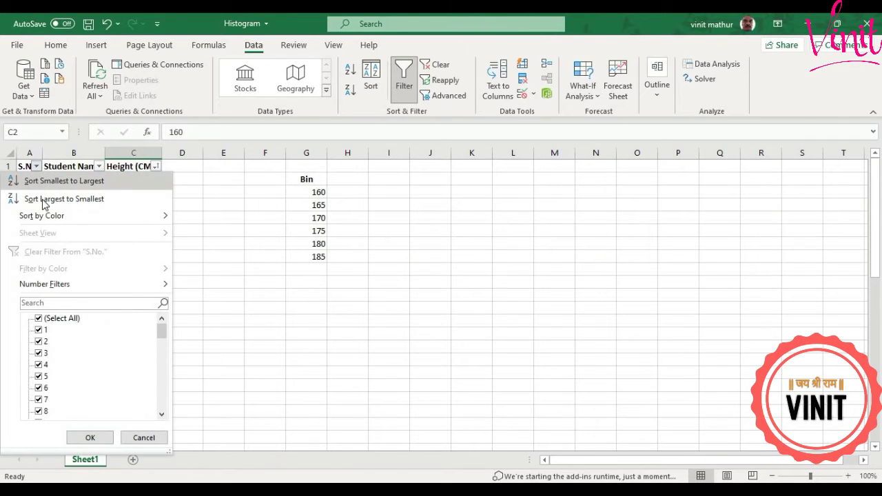
click(50, 182)
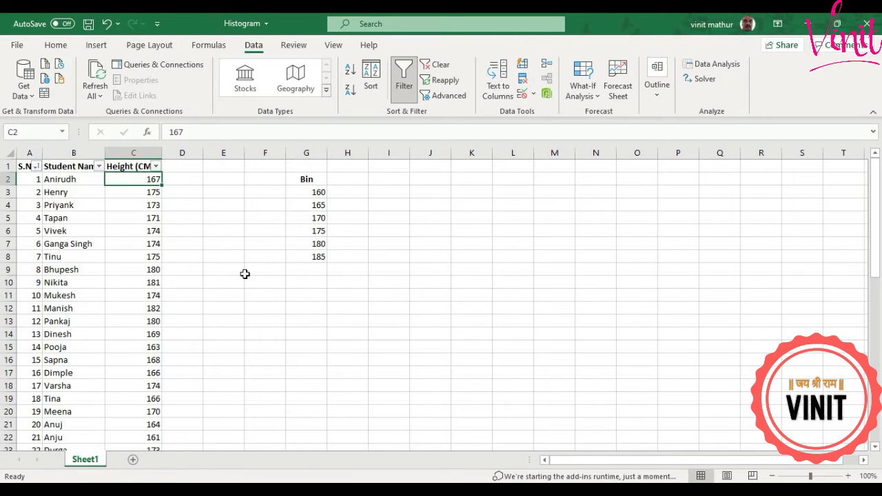
click(318, 191)
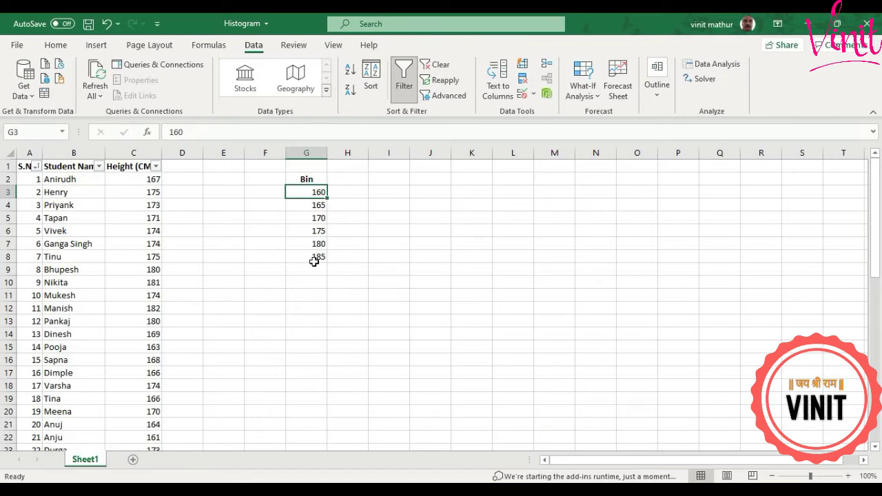
click(302, 258)
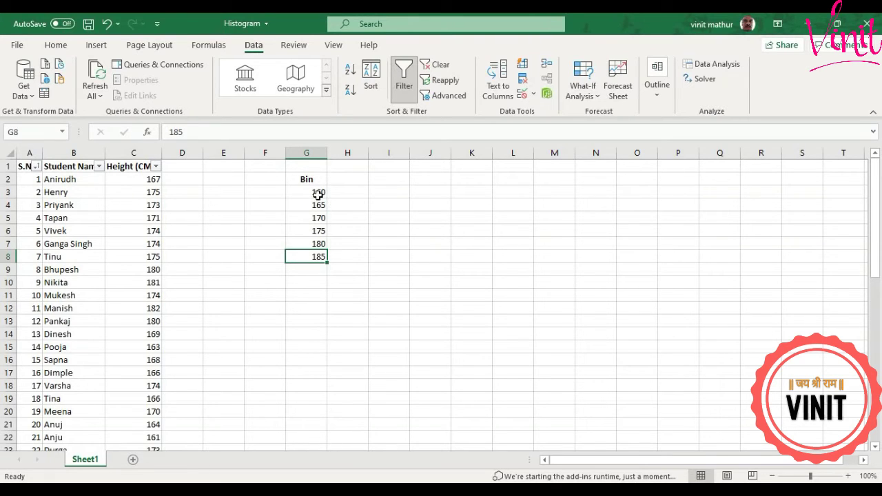
- Start the Histogram tool from Data Analysis and set its input range to the height column, C1:C51
click(386, 181)
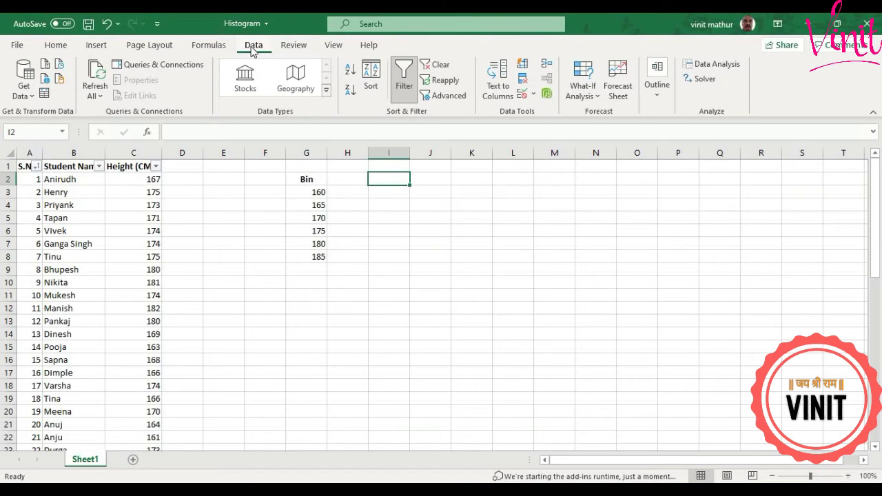
click(733, 67)
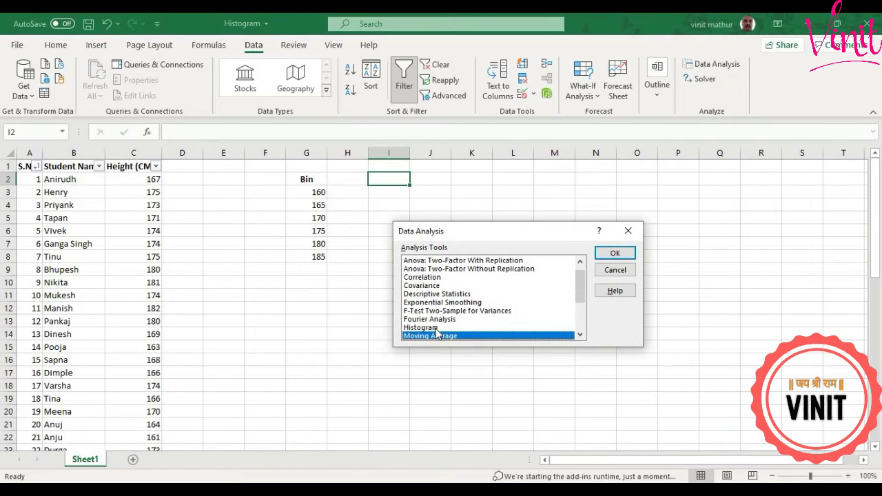
click(437, 330)
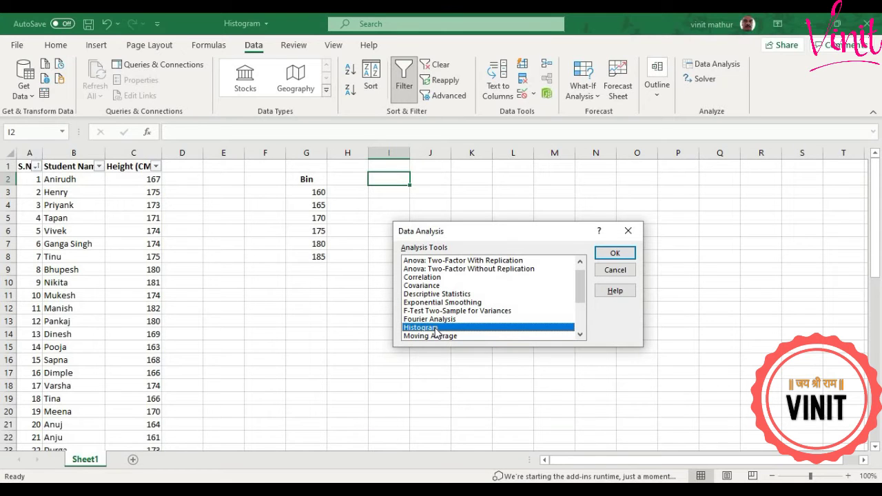
click(622, 253)
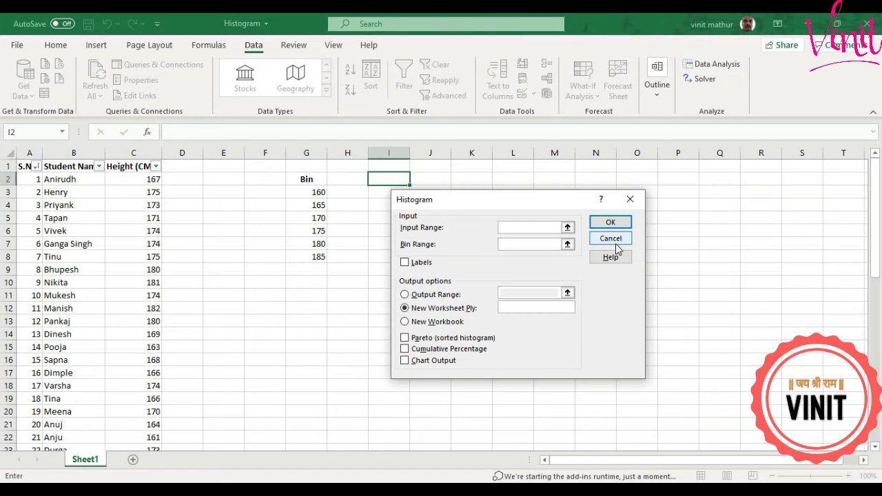
click(567, 229)
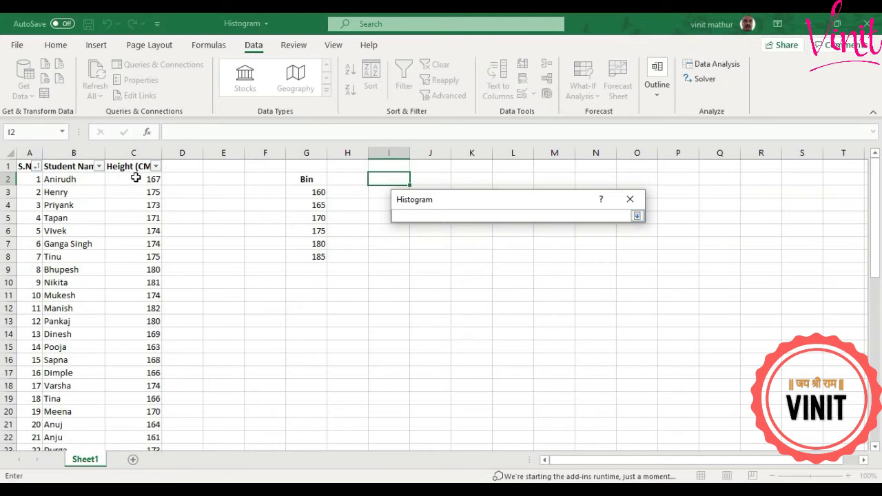
drag(134, 166, 139, 414)
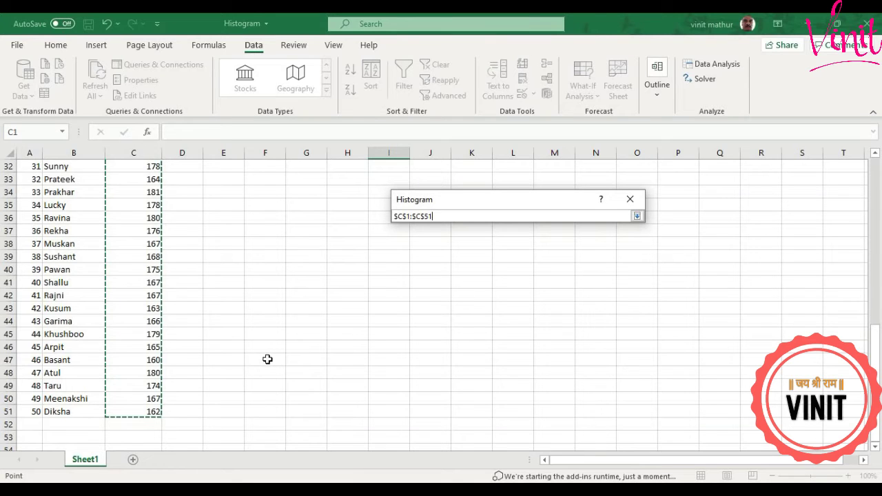
scroll(267, 360, up, 10)
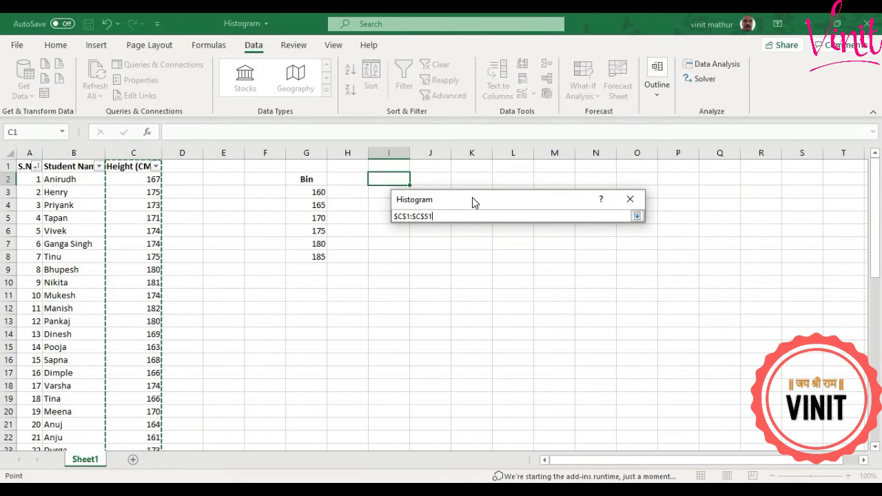
click(638, 216)
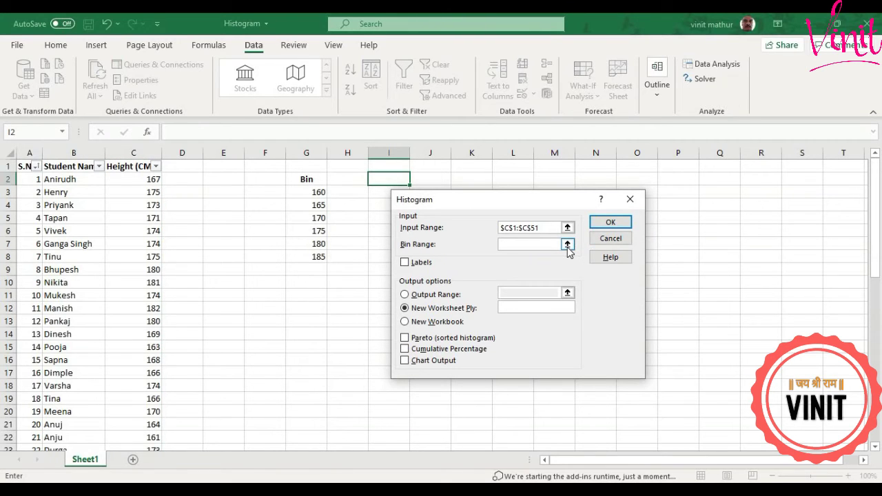
- Set the histogram's bin range to G2:G8 and enable Labels for the ranges with headers
click(567, 244)
click(303, 181)
drag(303, 181, 305, 262)
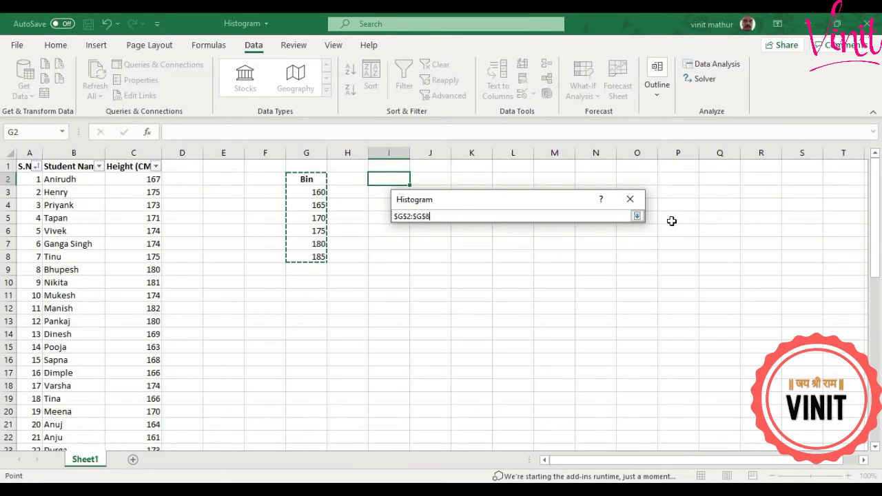
click(637, 216)
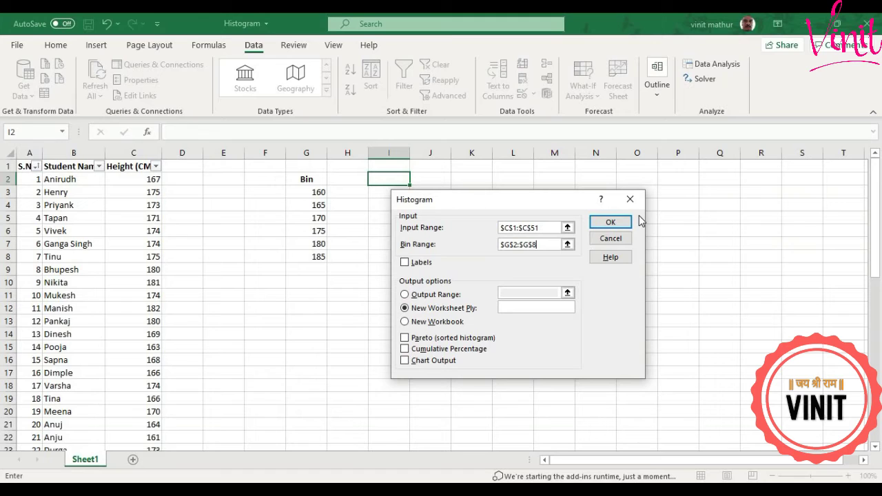
click(423, 265)
- Set the histogram's output range to cell I2, enable Chart Output, and generate the frequency table and chart
click(405, 295)
click(567, 293)
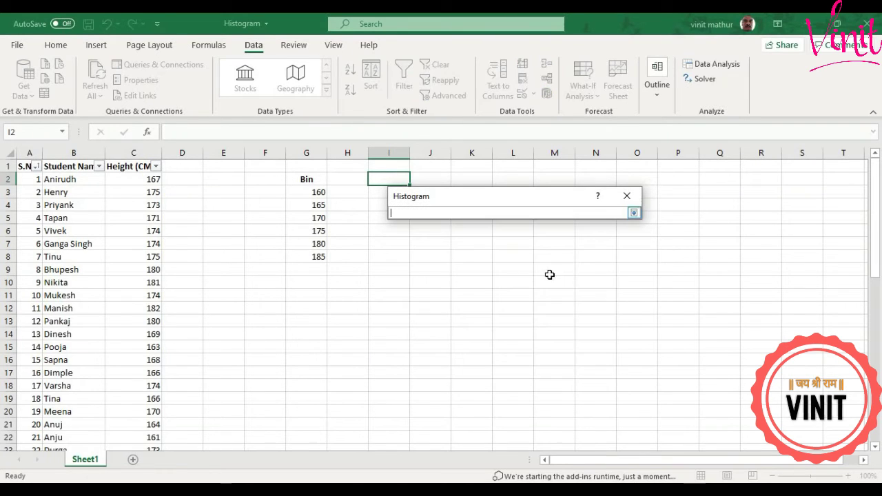
click(390, 180)
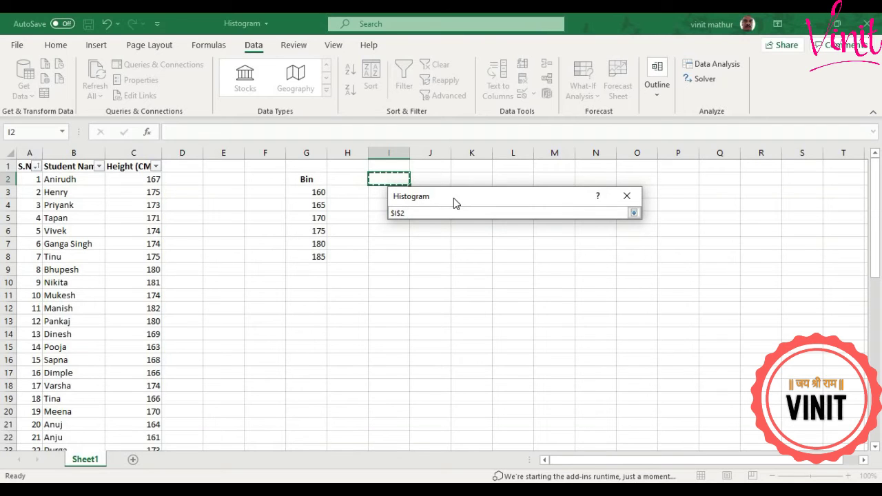
click(633, 213)
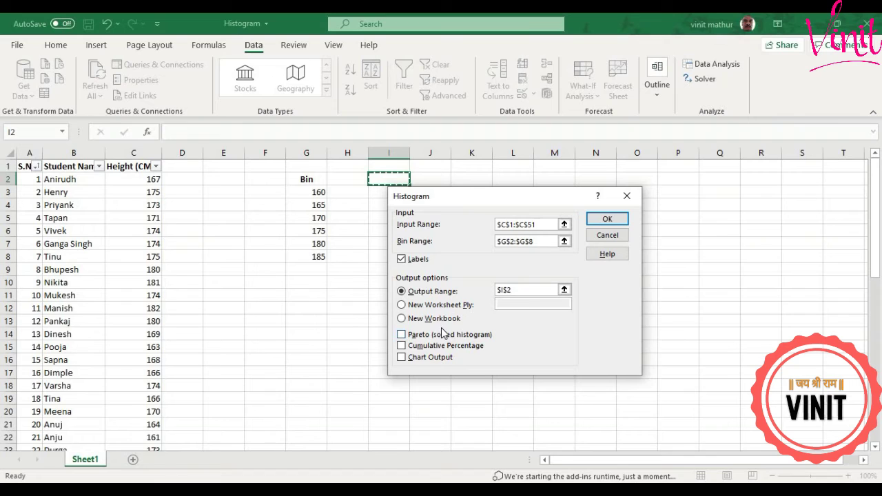
click(401, 358)
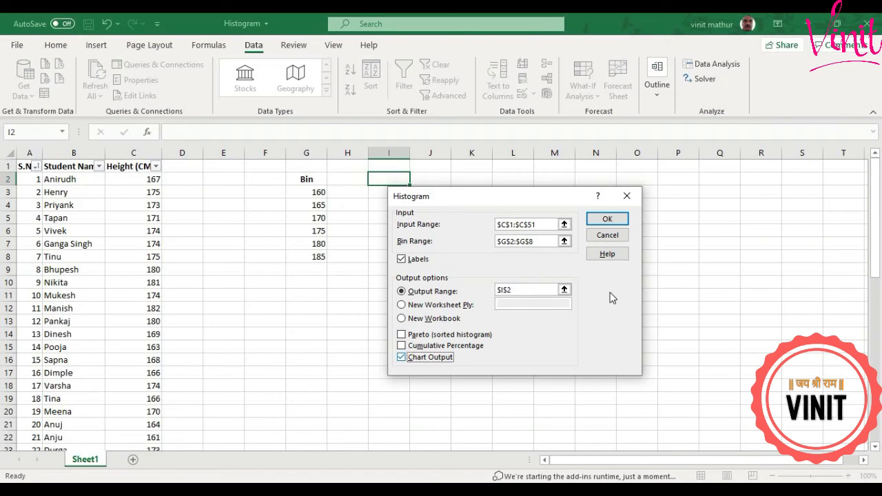
click(607, 220)
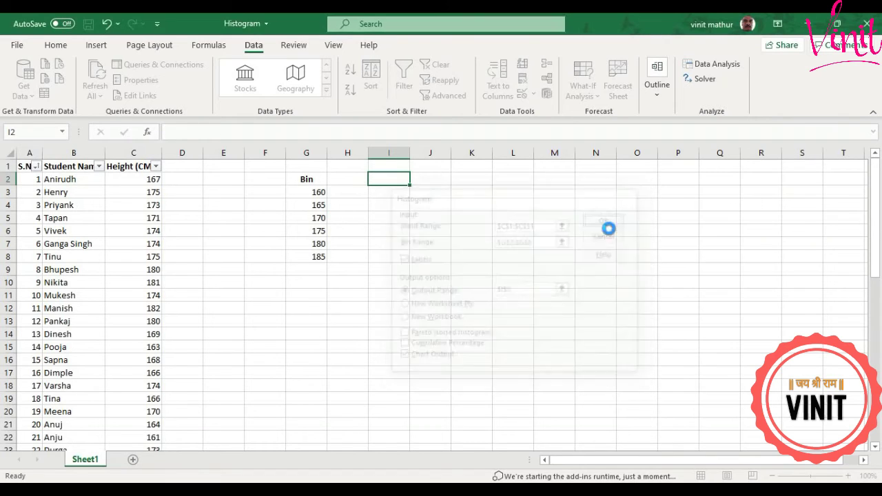
- Move the histogram chart next to the frequency table and enlarge it to cover about L2:S13
drag(650, 191, 651, 179)
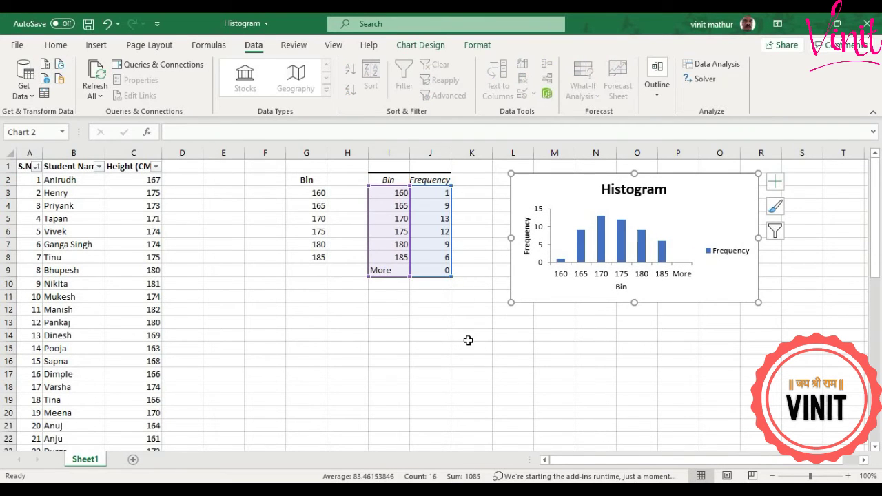
click(469, 342)
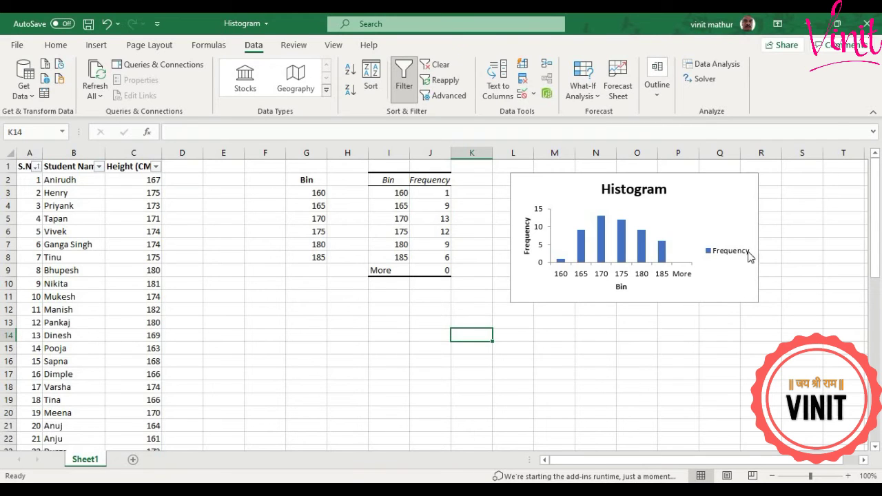
click(755, 296)
drag(759, 300, 797, 320)
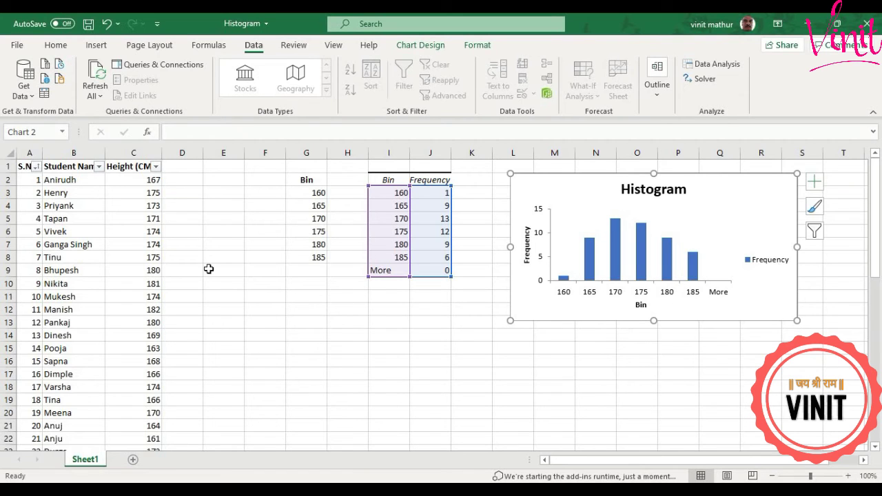
- Sort the height column from smallest to largest and select the heights above 180, C46:C51, to check the 185 bin
click(155, 167)
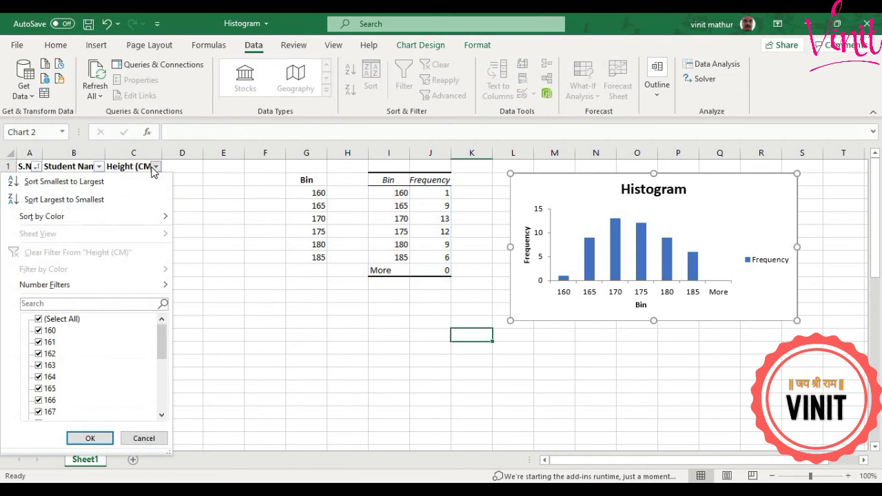
click(79, 182)
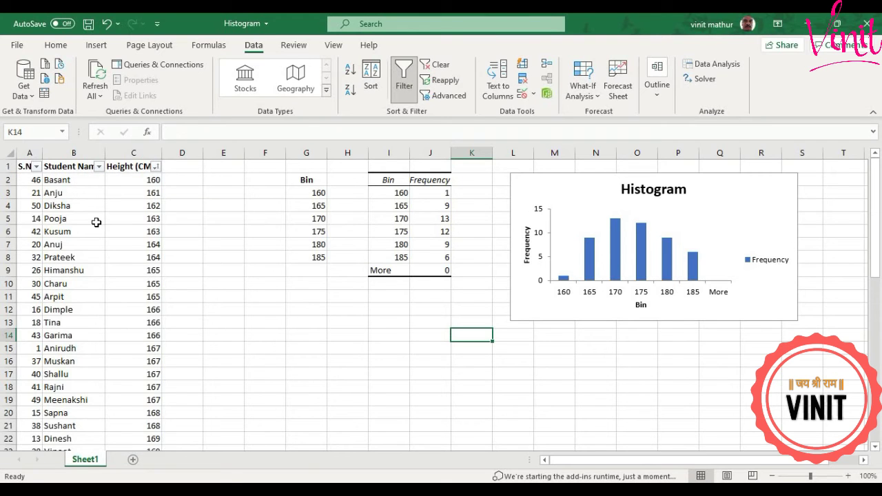
scroll(160, 297, down, 4)
scroll(161, 297, down, 4)
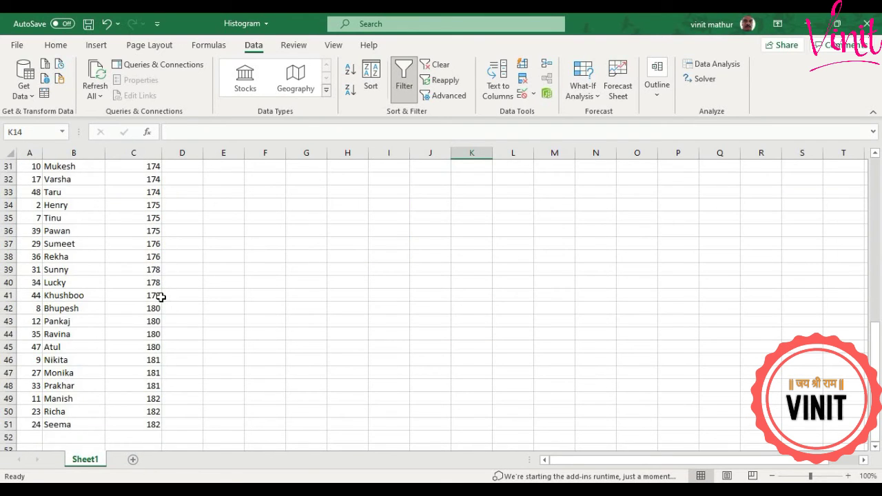
drag(151, 321, 151, 385)
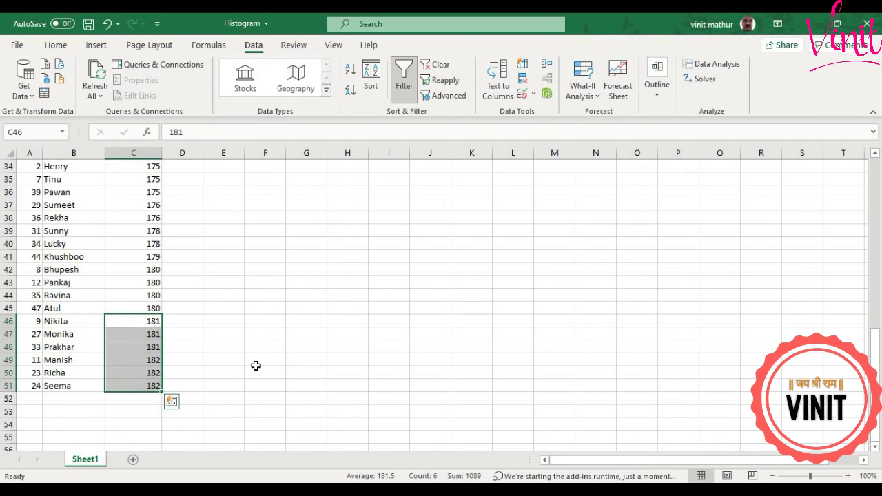
- Select the heights from 161 to 165, C3:C11, and compare their count with the 165 bin's frequency in J4
scroll(255, 365, up, 11)
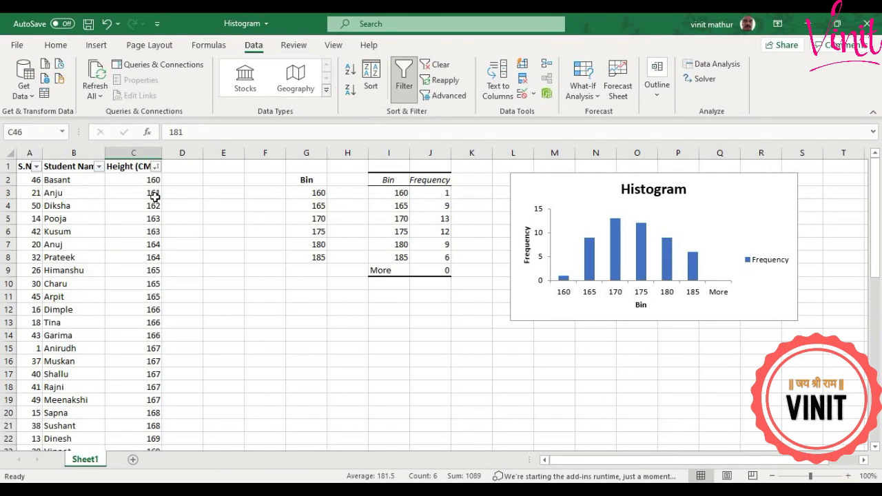
drag(154, 192, 155, 257)
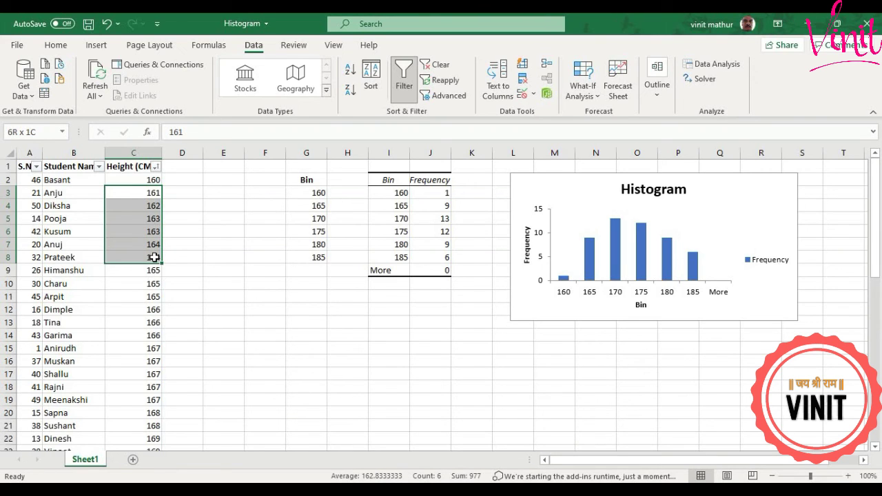
drag(155, 258, 146, 295)
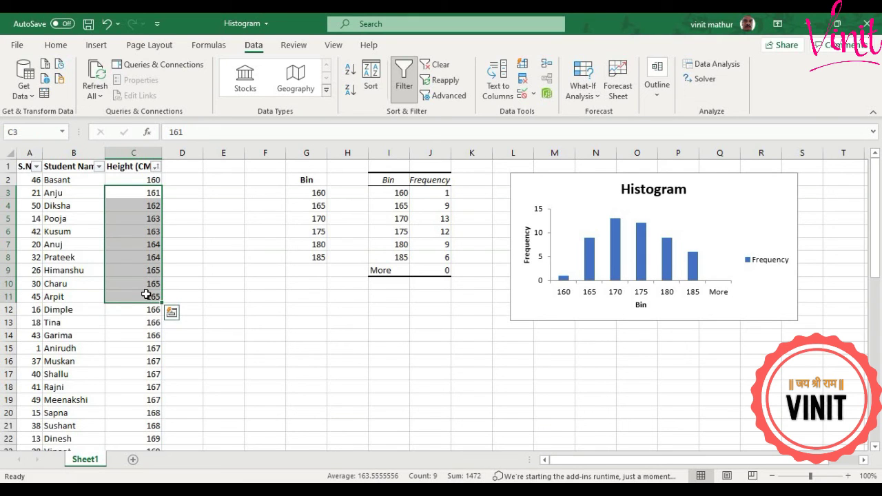
click(441, 206)
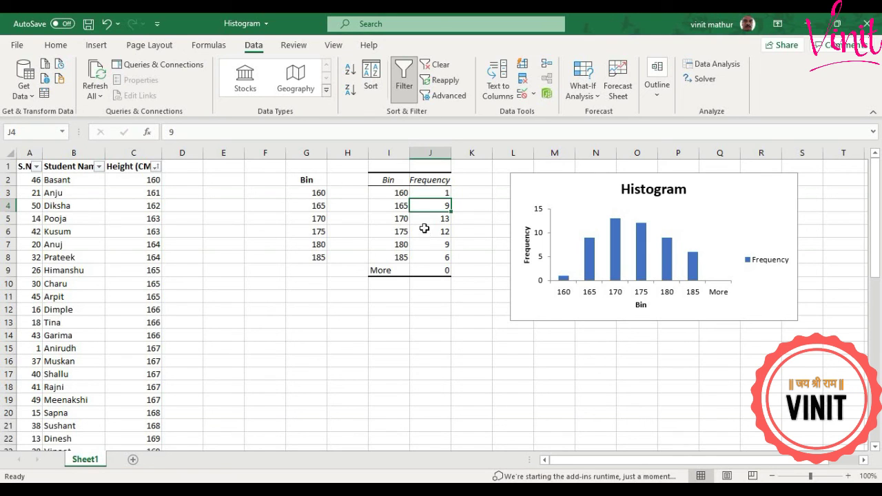
- Review the Data Analysis Histogram tool's input, bin and output settings, and close it without generating another histogram
click(729, 68)
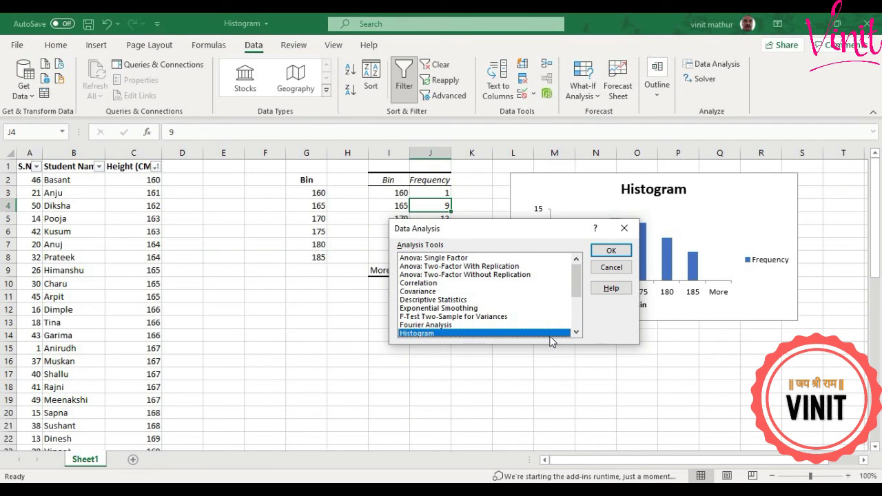
click(611, 250)
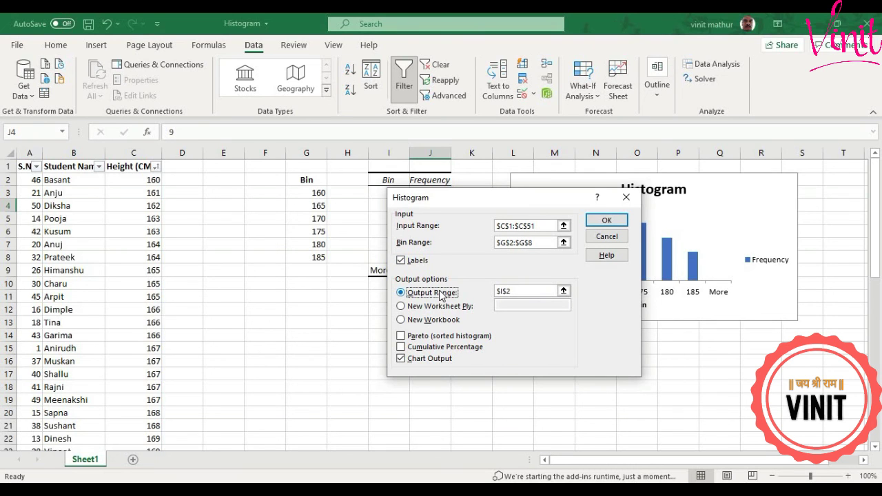
click(606, 238)
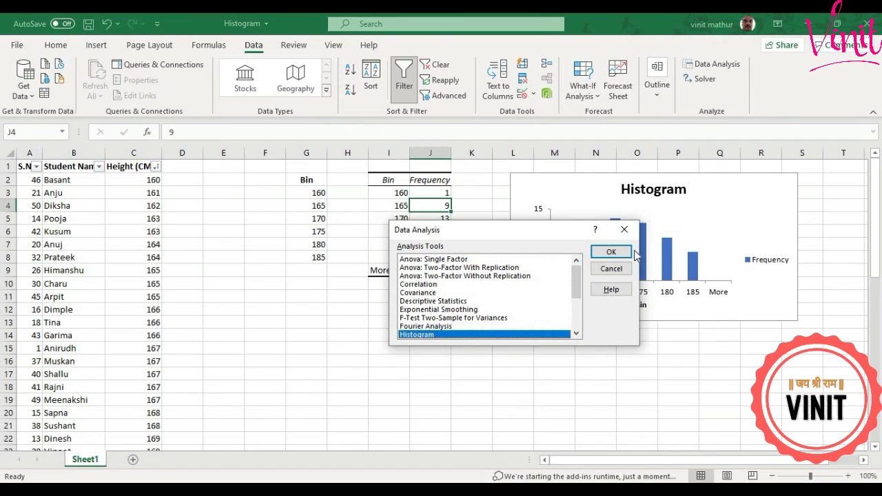
click(619, 270)
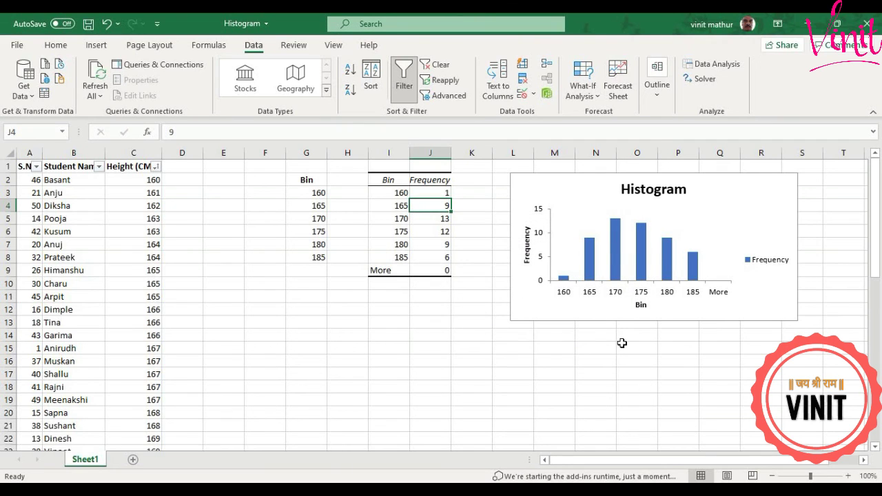